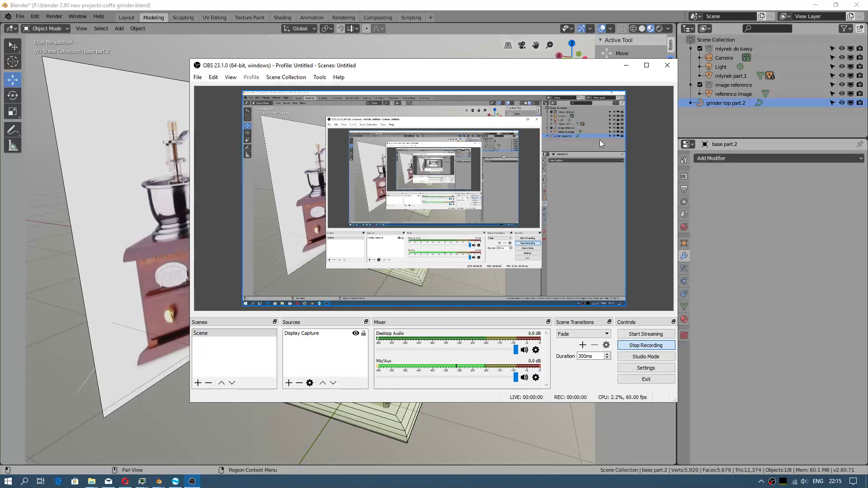
# - Orbit to look down on the grinder, select the bowl, then deselect everything
pyautogui.click(627, 65)
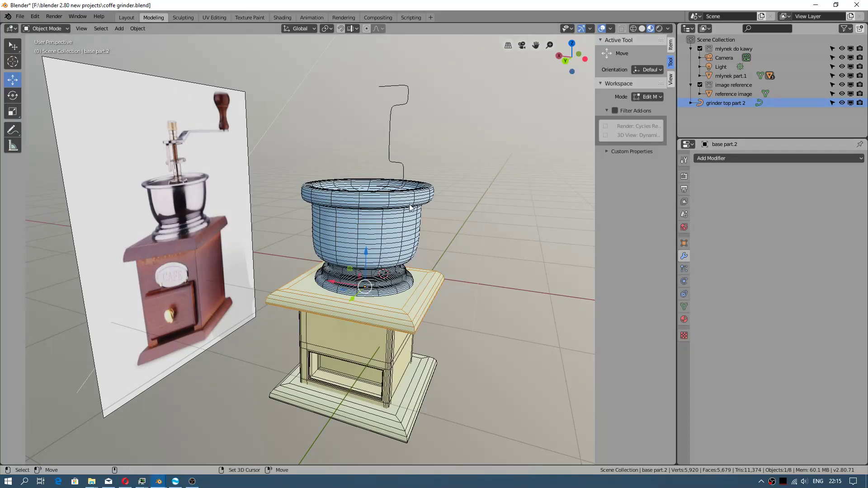
pyautogui.moveTo(410, 207); pyautogui.dragTo(498, 279, button='middle')
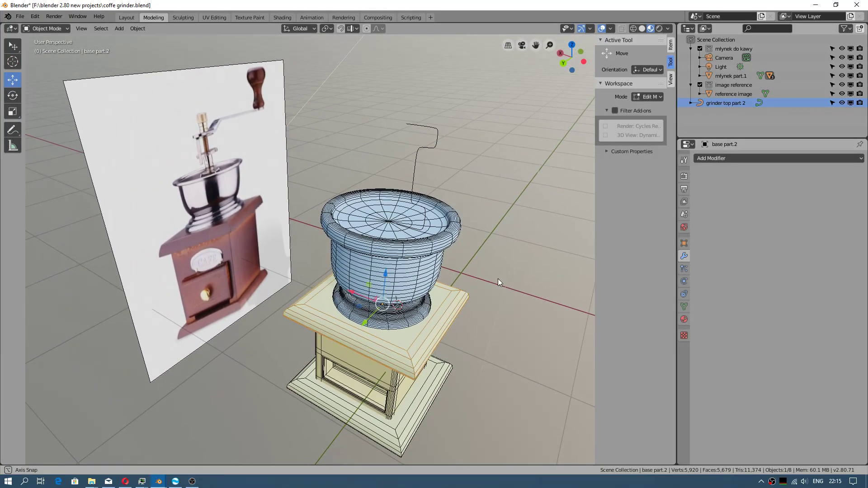
pyautogui.click(404, 259)
pyautogui.hotkey('alt', 'a')
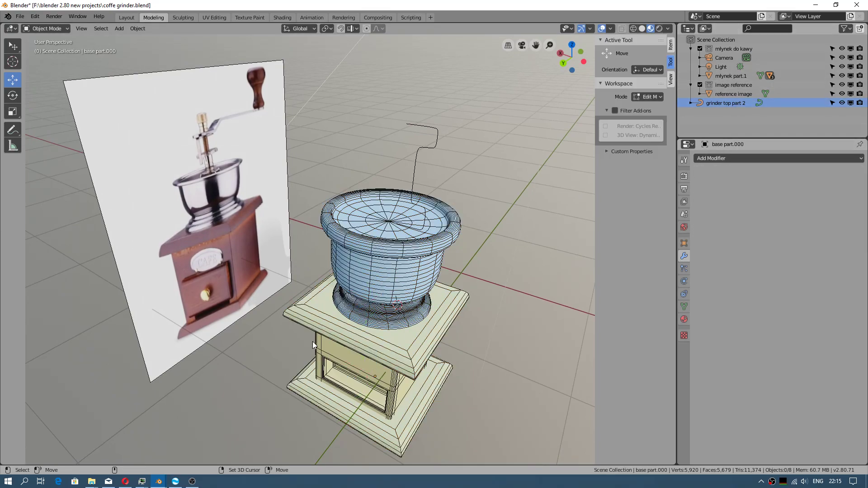
# - Cycle through the overlapping grinder parts until the 'grinder top part 2' curve is selected
pyautogui.click(314, 347)
pyautogui.click(318, 337)
pyautogui.click(322, 359)
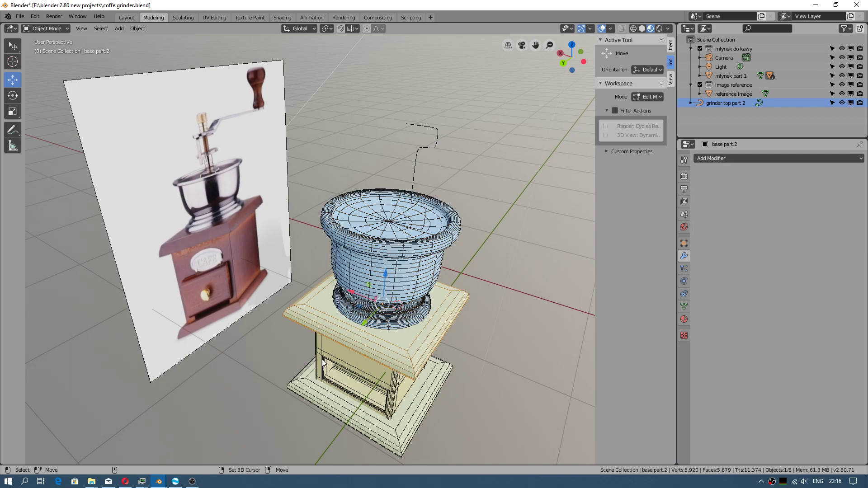
pyautogui.click(308, 389)
pyautogui.click(316, 345)
pyautogui.click(351, 249)
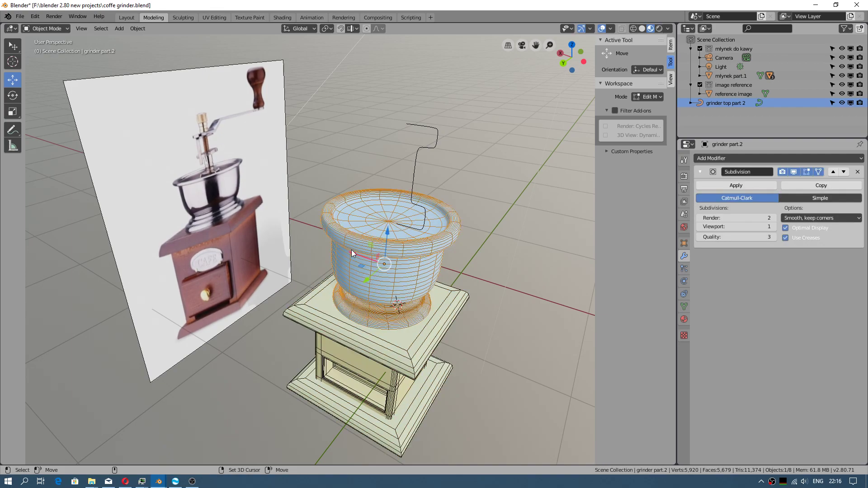
pyautogui.click(319, 362)
pyautogui.click(303, 391)
pyautogui.click(316, 366)
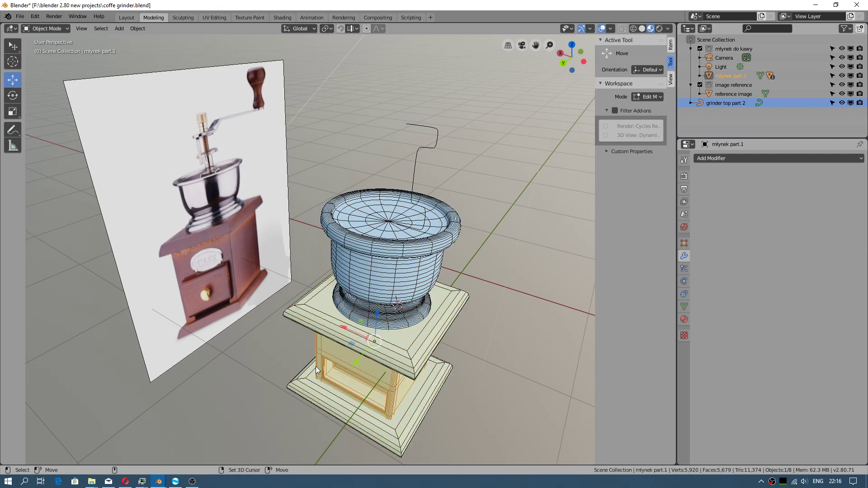
pyautogui.click(330, 282)
pyautogui.click(338, 263)
pyautogui.click(420, 161)
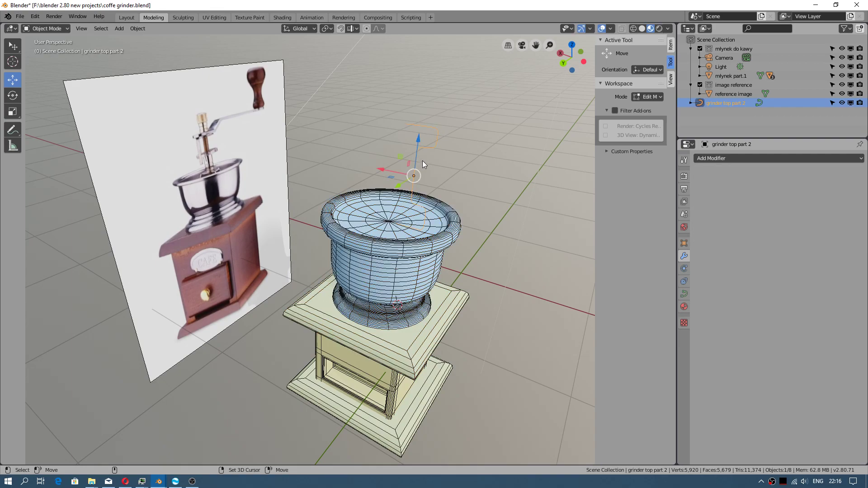
# - Select the 'mlynek do kawy' collection, browse the File and Blender menus, and dismiss the splash screen
pyautogui.click(727, 50)
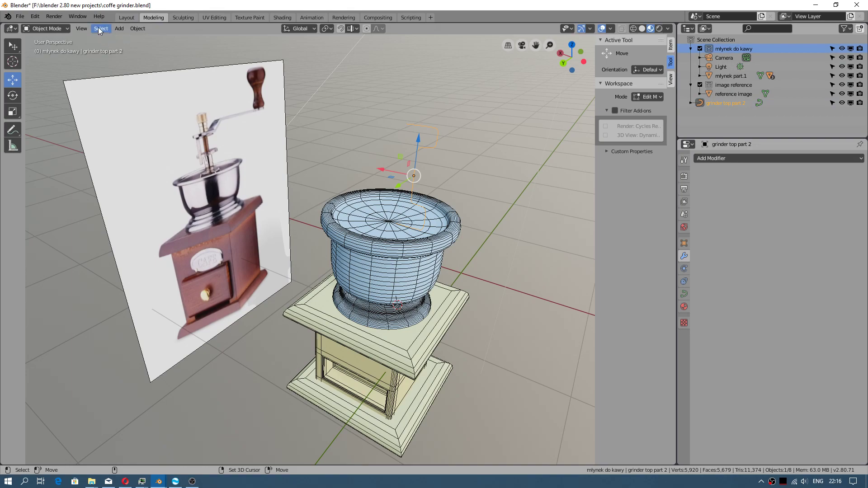
pyautogui.click(20, 16)
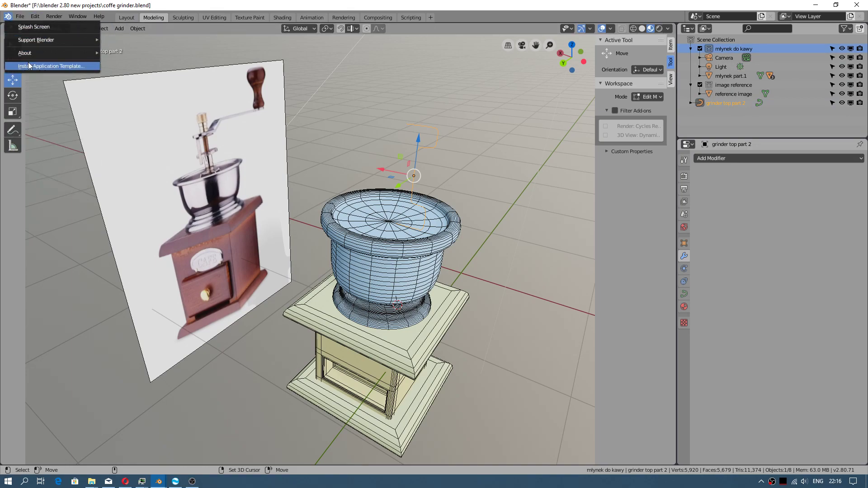
pyautogui.click(21, 18)
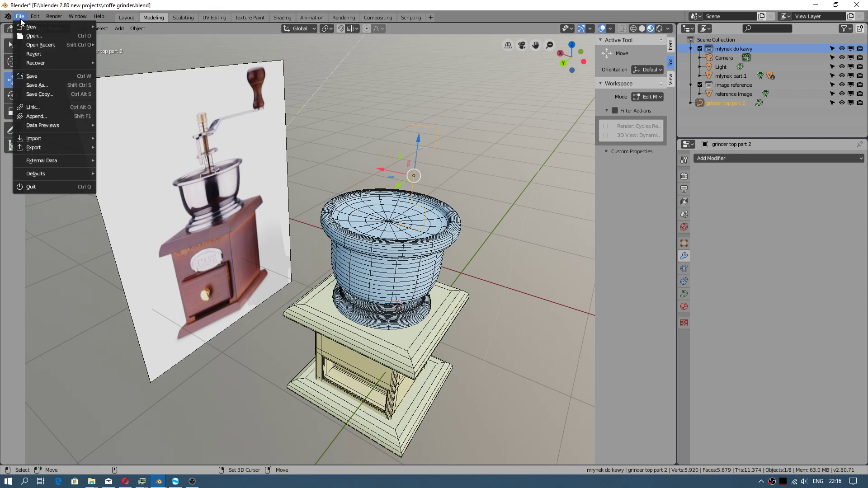
pyautogui.click(99, 16)
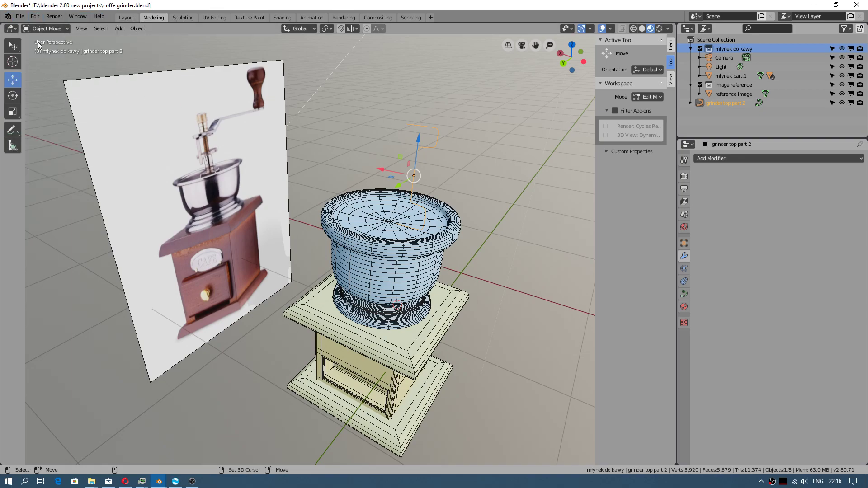
pyautogui.click(21, 18)
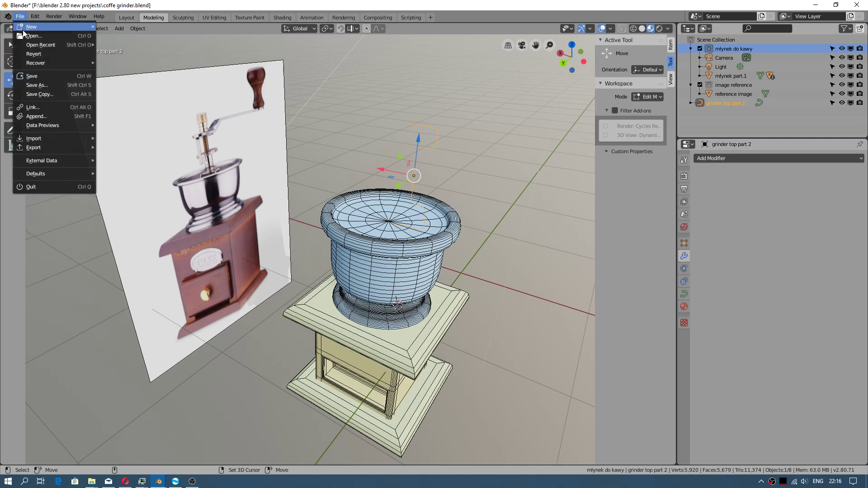
pyautogui.click(6, 17)
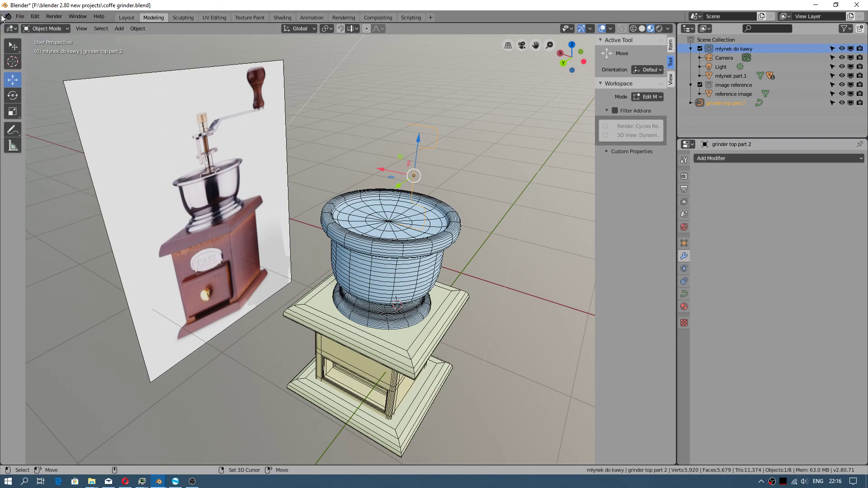
pyautogui.click(32, 26)
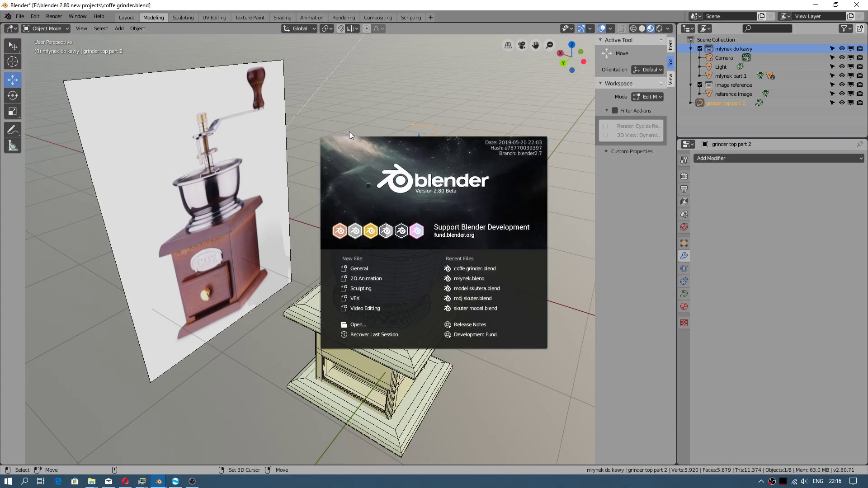
pyautogui.click(467, 205)
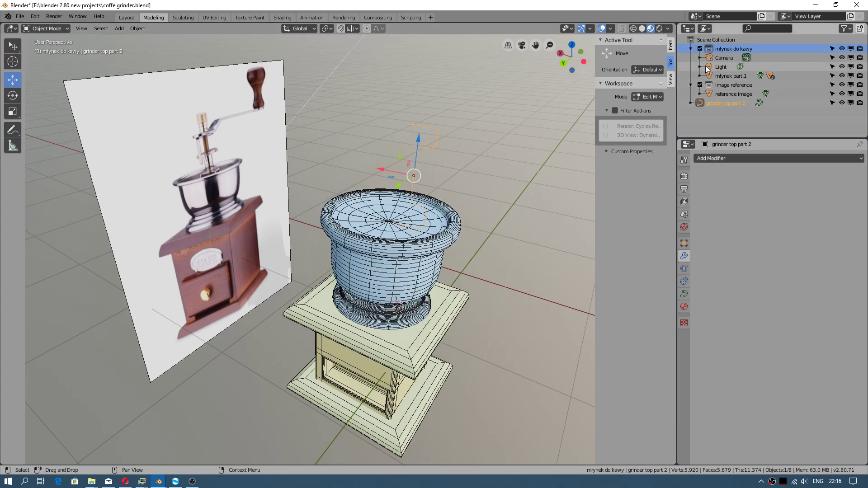
# - Move 'grinder top part 2' into 'mlynek do kawy' and toggle both collections' visibility to check it
pyautogui.moveTo(715, 104)
pyautogui.mouseDown()
pyautogui.moveTo(740, 70)
pyautogui.moveTo(713, 51)
pyautogui.mouseUp()
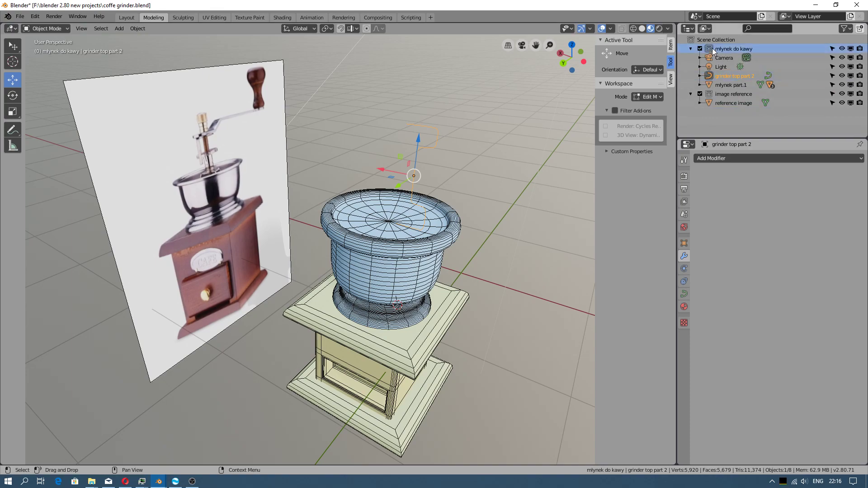
pyautogui.click(700, 49)
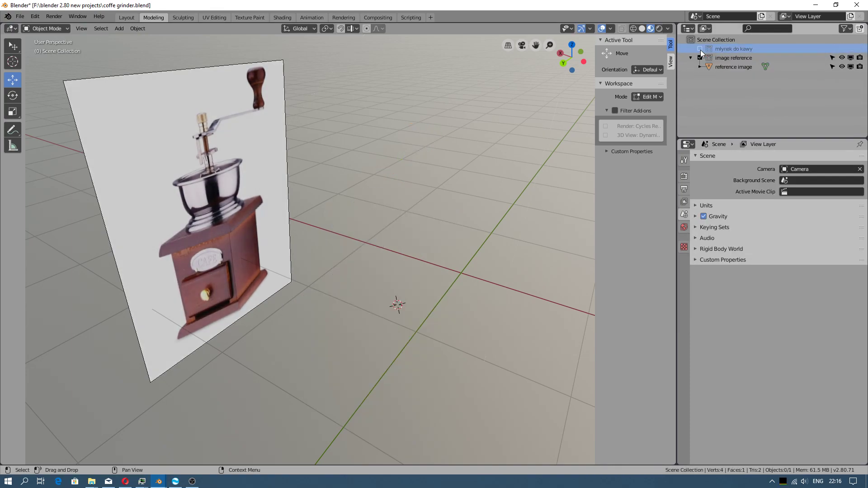
pyautogui.click(700, 49)
pyautogui.click(700, 49)
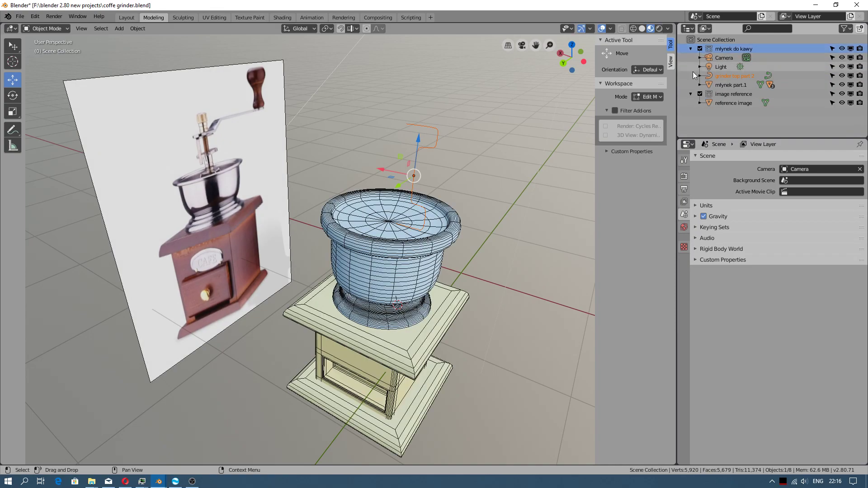
pyautogui.click(701, 94)
pyautogui.click(701, 95)
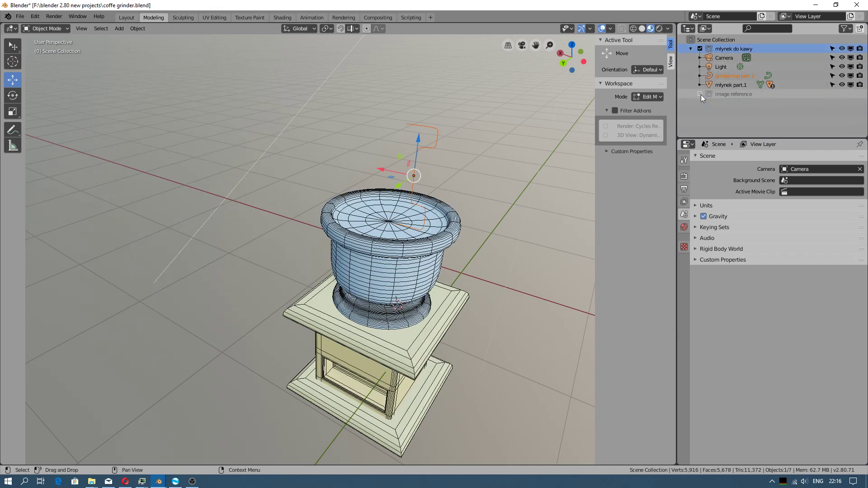
pyautogui.click(700, 94)
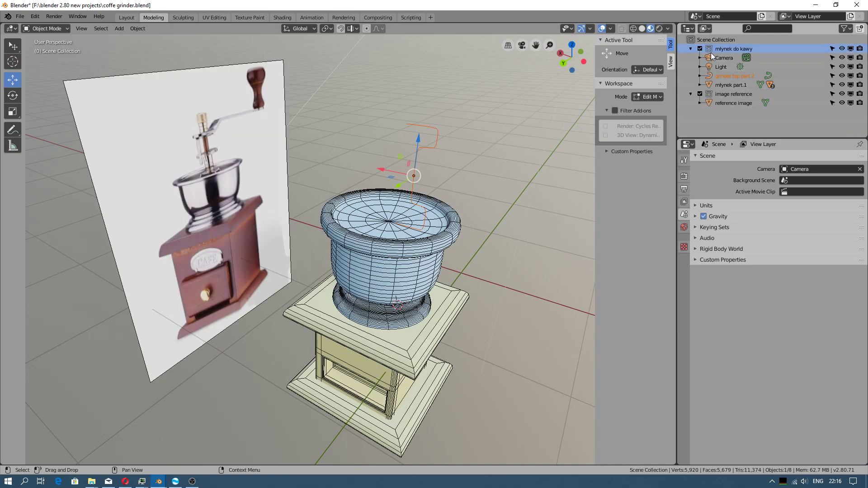
# - Save As 'coffe grinder.blend' into New Volume (D:) > blender 2.80 projects
pyautogui.click(22, 19)
pyautogui.click(42, 78)
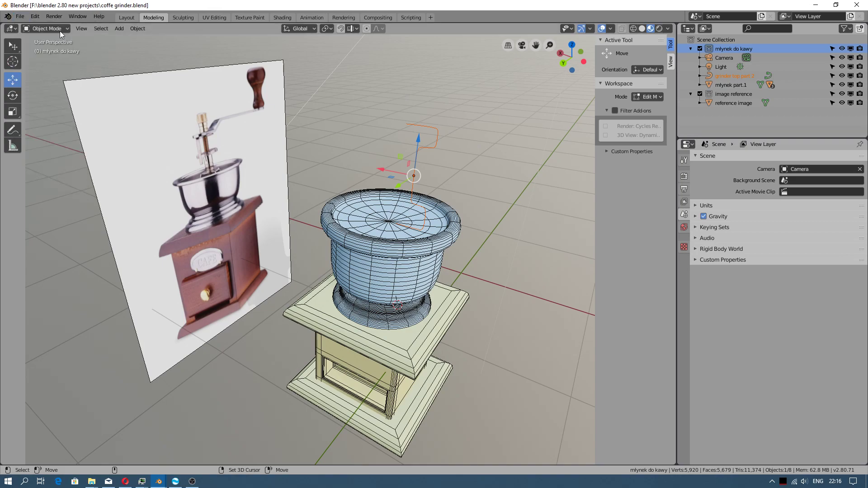
pyautogui.click(23, 18)
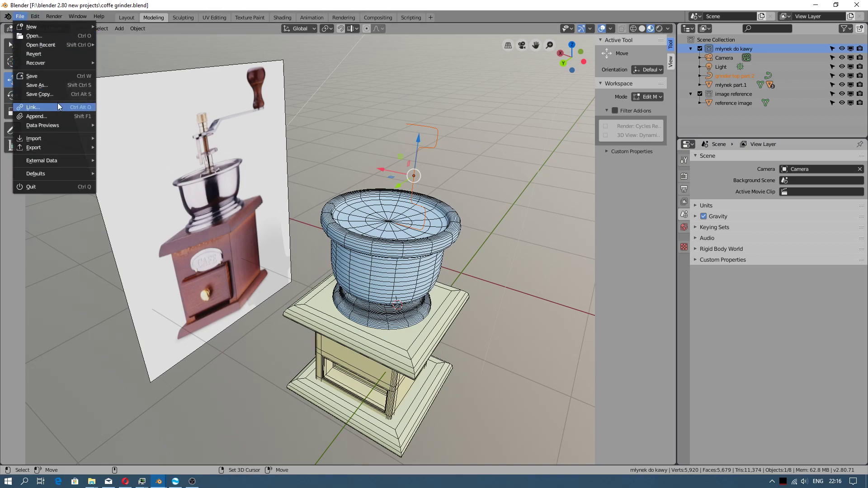
pyautogui.click(48, 86)
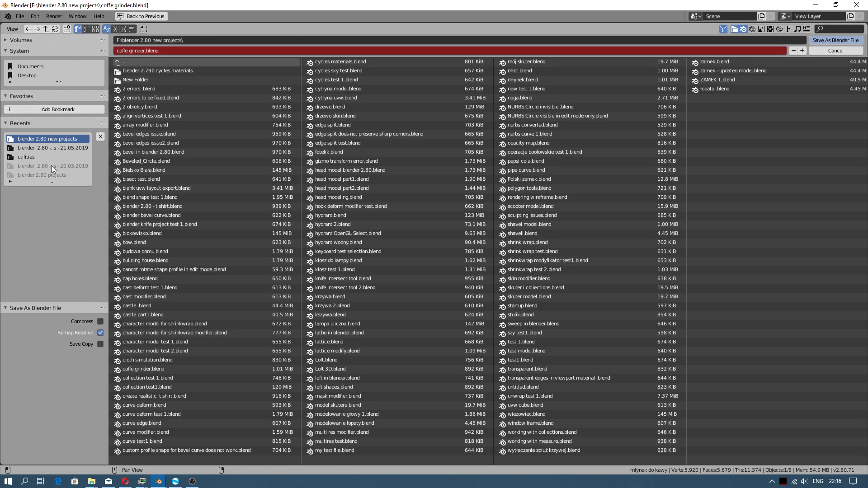
pyautogui.click(10, 40)
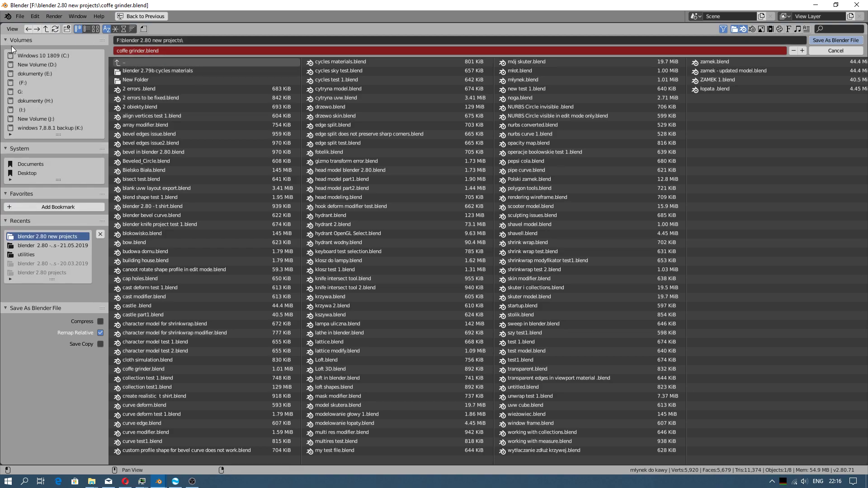
pyautogui.click(40, 64)
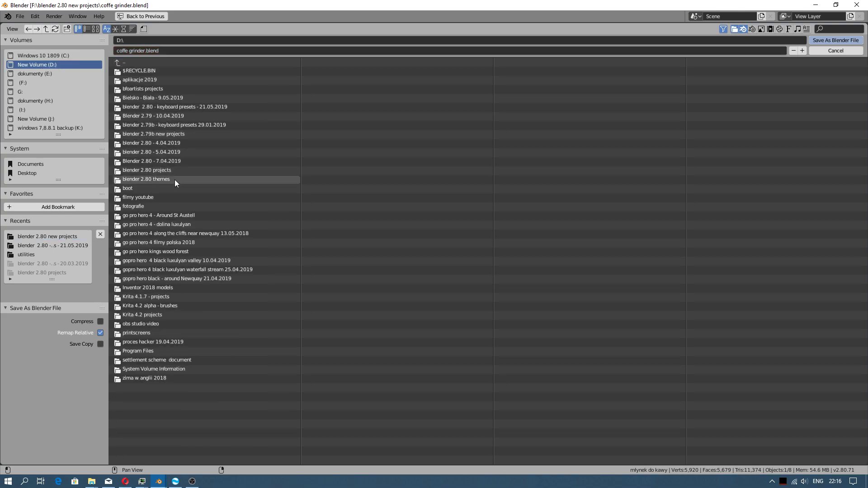
pyautogui.click(164, 172)
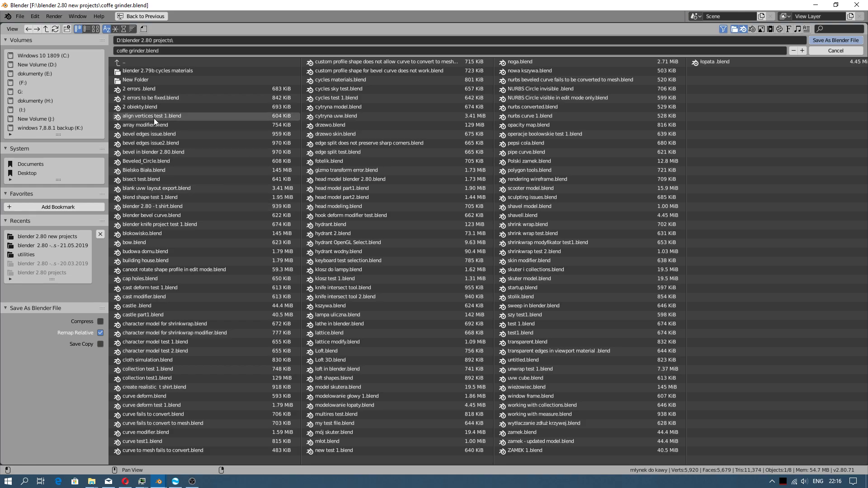
pyautogui.click(813, 41)
pyautogui.click(33, 18)
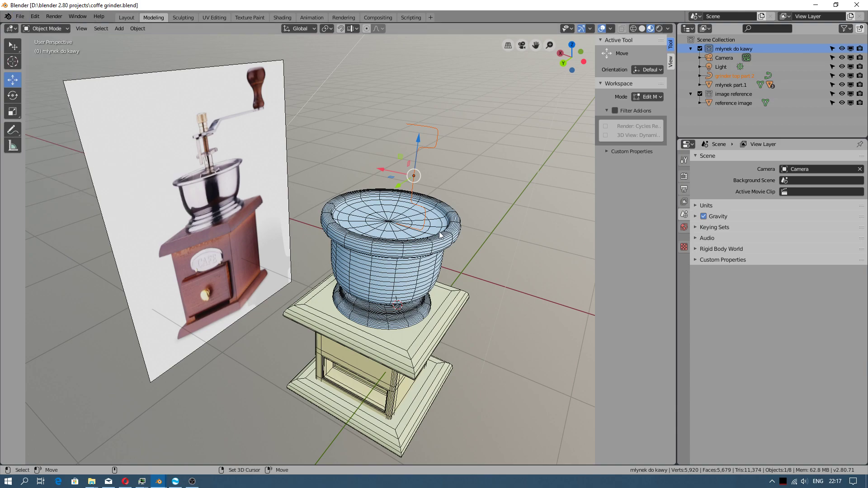
# - Start a new General file, return the cube to Object Mode, and exclude the 'pudlo 1' collection
pyautogui.click(20, 17)
pyautogui.moveTo(54, 26)
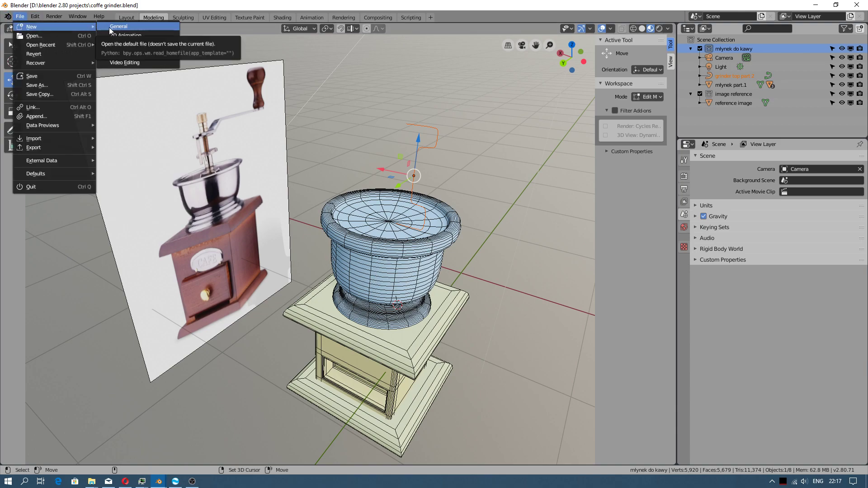
pyautogui.click(119, 26)
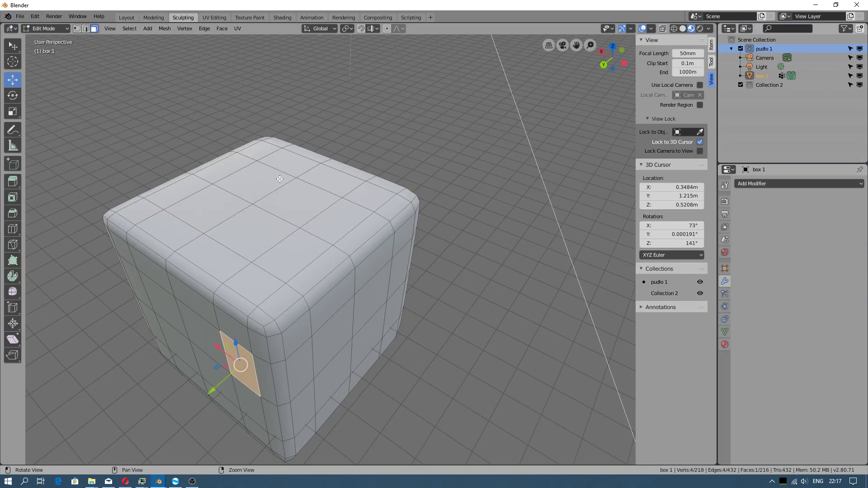
pyautogui.moveTo(192, 80); pyautogui.dragTo(149, 90, button='middle')
pyautogui.click(49, 28)
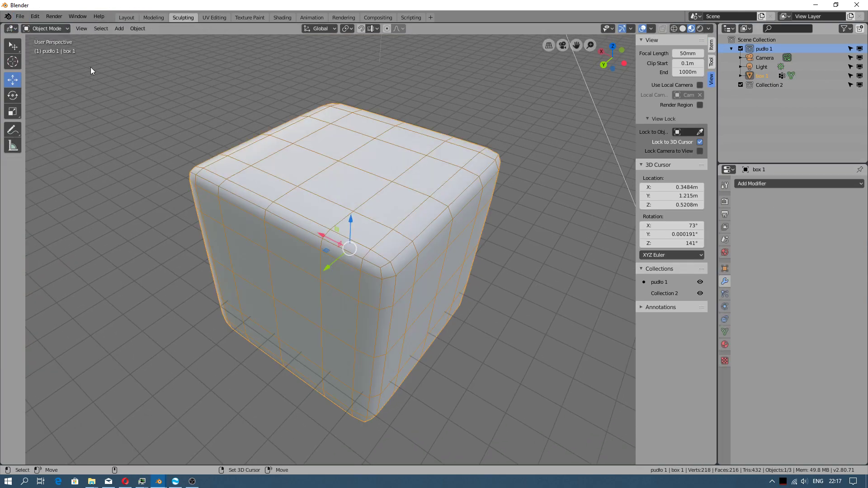
pyautogui.scroll(-4, 327, 199)
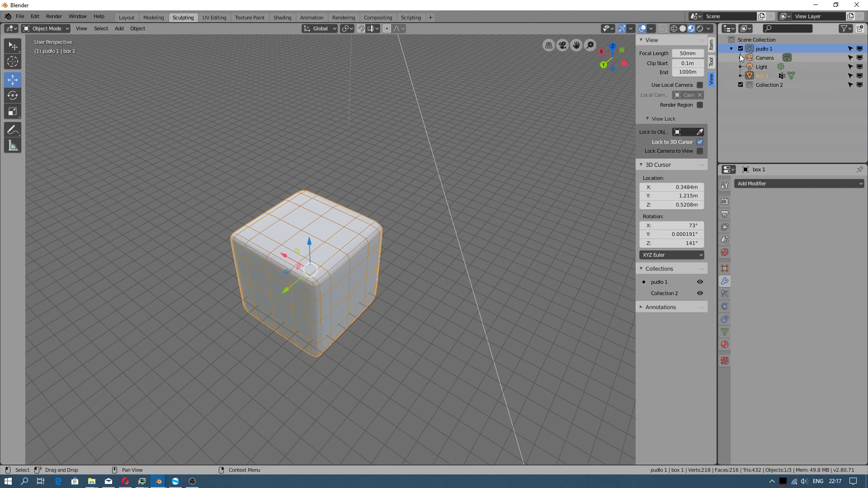
pyautogui.click(740, 49)
pyautogui.moveTo(375, 195)
pyautogui.mouseDown(button='middle')
pyautogui.moveTo(400, 233)
pyautogui.moveTo(415, 232)
pyautogui.mouseUp(button='middle')
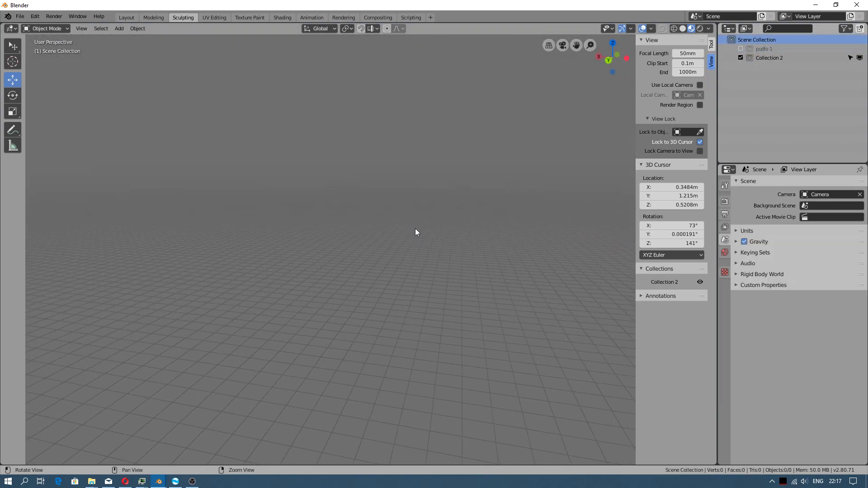
# - Start File > Append and browse to the D:\blender 2.80 projects folder
pyautogui.click(20, 17)
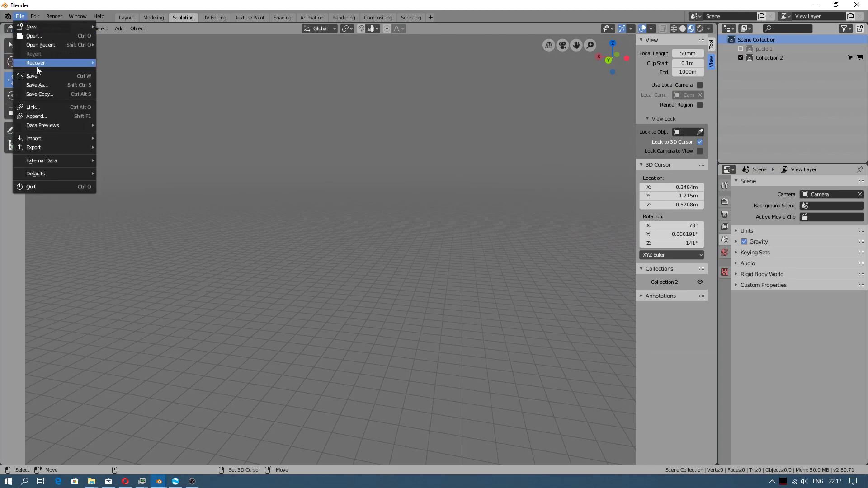
pyautogui.click(46, 119)
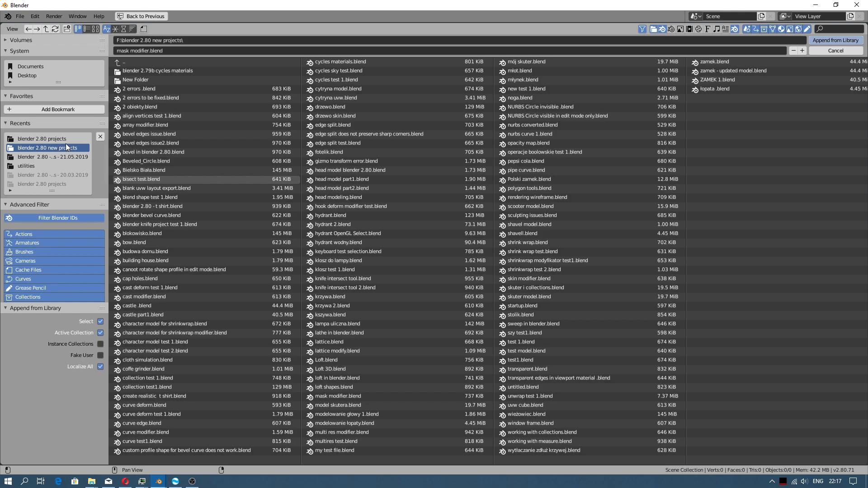
pyautogui.click(7, 42)
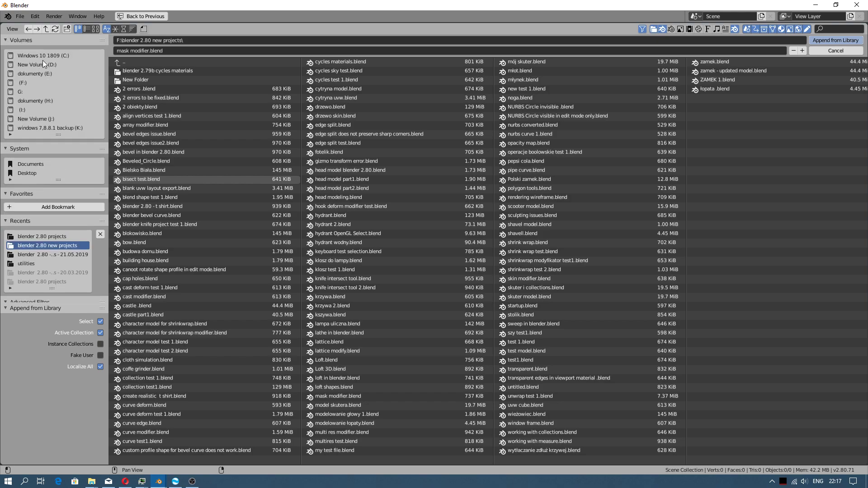
pyautogui.click(39, 64)
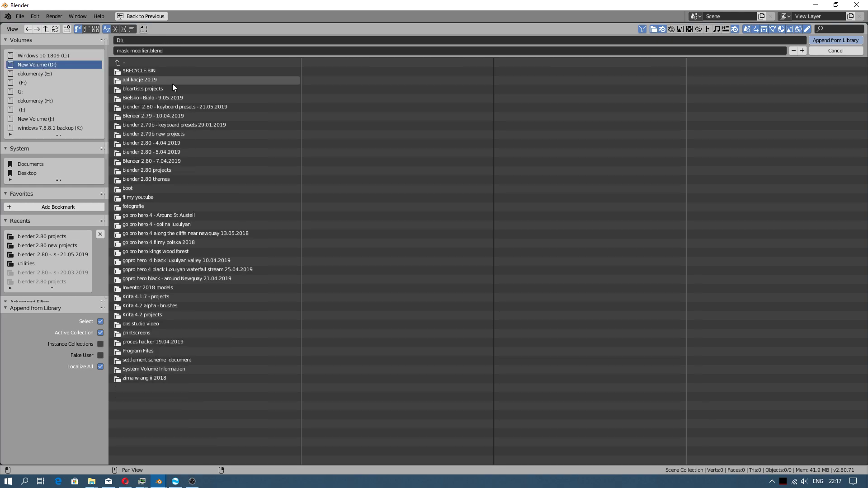
pyautogui.click(167, 170)
# - Append the 'mlynek do kawy' collection from coffe grinder.blend, then select the grinder bowl
pyautogui.click(123, 31)
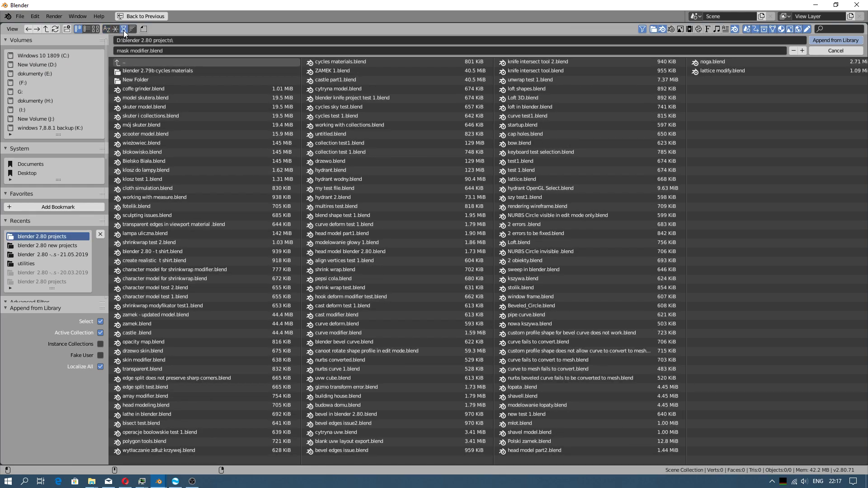
pyautogui.doubleClick(129, 89)
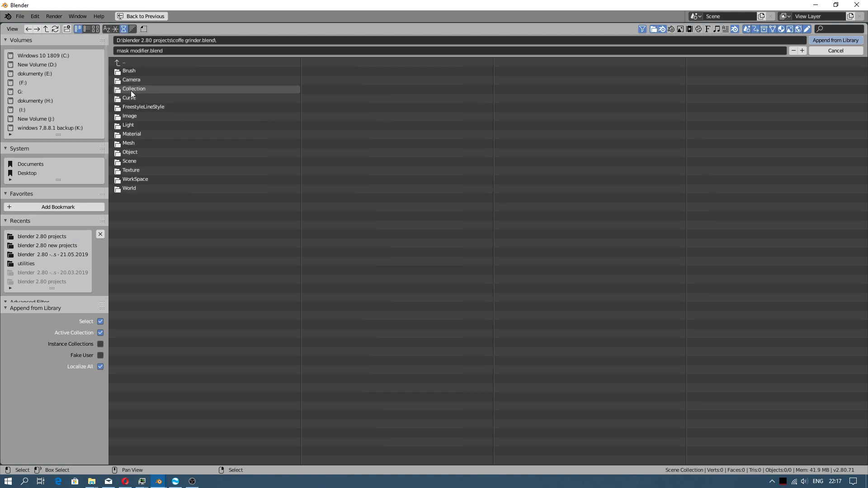
pyautogui.click(137, 90)
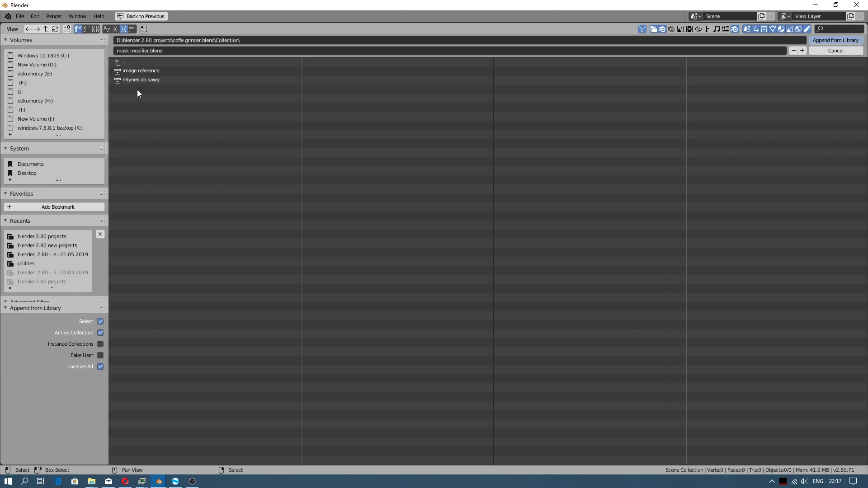
pyautogui.click(139, 83)
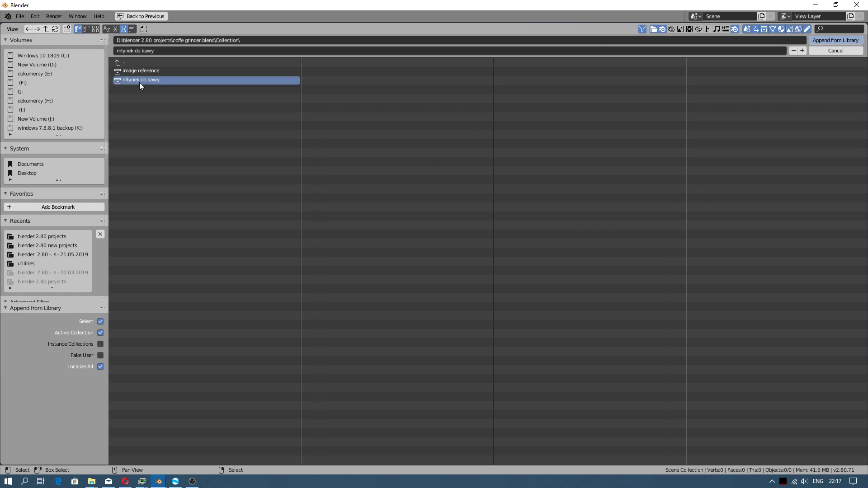
pyautogui.click(817, 41)
pyautogui.click(269, 300)
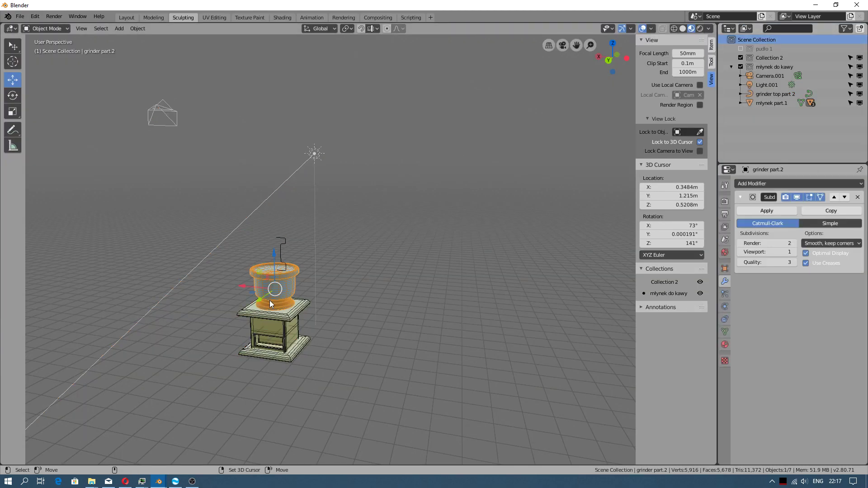
pyautogui.press('KP_Decimal')
pyautogui.scroll(-3, 403, 320)
pyautogui.moveTo(403, 320)
pyautogui.mouseDown(button='middle')
pyautogui.moveTo(397, 284)
pyautogui.moveTo(473, 259)
pyautogui.mouseUp(button='middle')
pyautogui.click(741, 67)
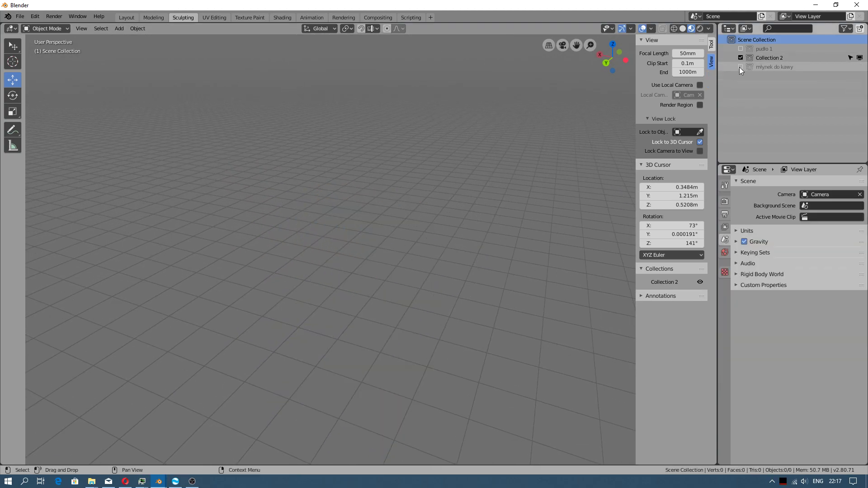
pyautogui.click(741, 67)
pyautogui.moveTo(455, 325)
pyautogui.mouseDown(button='middle')
pyautogui.moveTo(488, 300)
pyautogui.moveTo(537, 286)
pyautogui.moveTo(533, 308)
pyautogui.moveTo(546, 300)
pyautogui.moveTo(551, 272)
pyautogui.moveTo(547, 300)
pyautogui.mouseUp(button='middle')
pyautogui.click(427, 217)
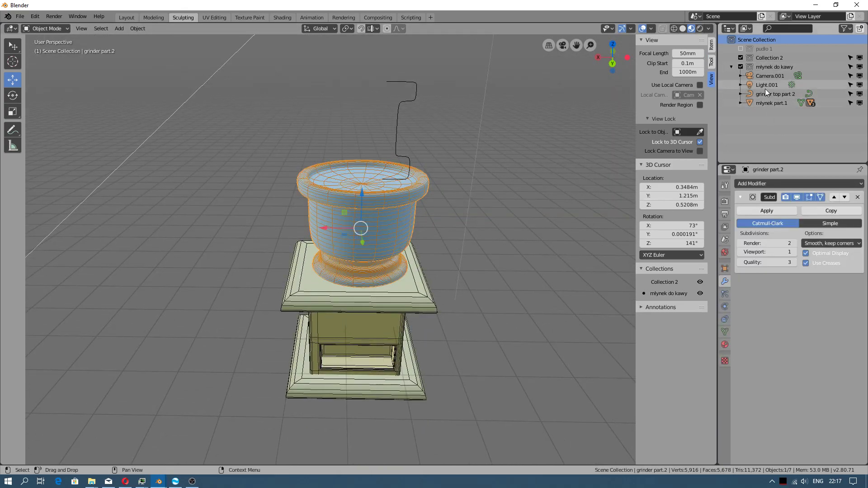
pyautogui.click(741, 67)
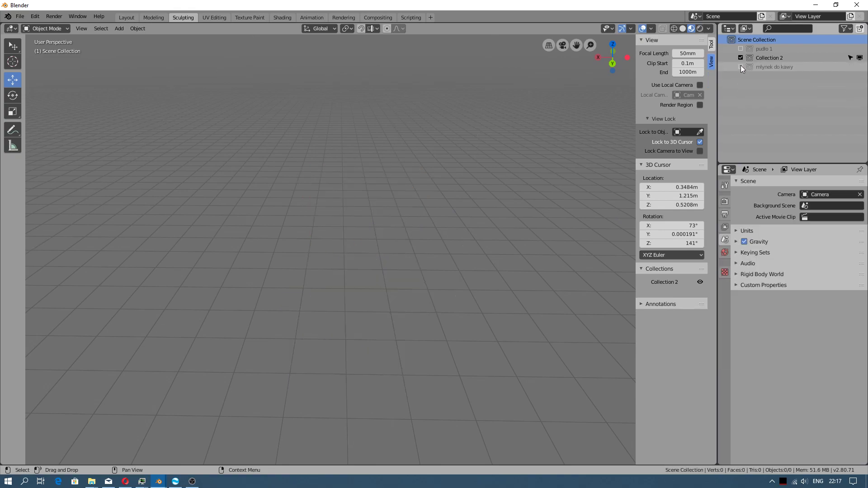
pyautogui.click(746, 29)
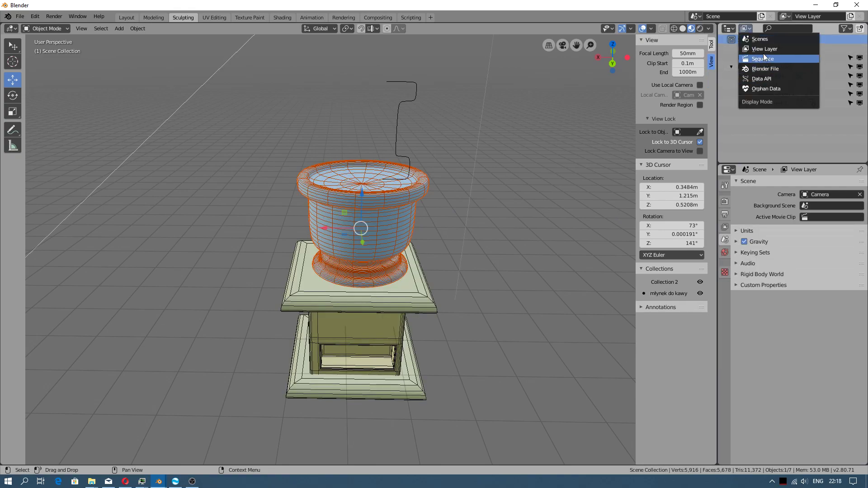
# - Cycle the Outliner through Scenes and back to View Layer, then select 'mlynek do kawy'
pyautogui.click(762, 40)
pyautogui.click(723, 40)
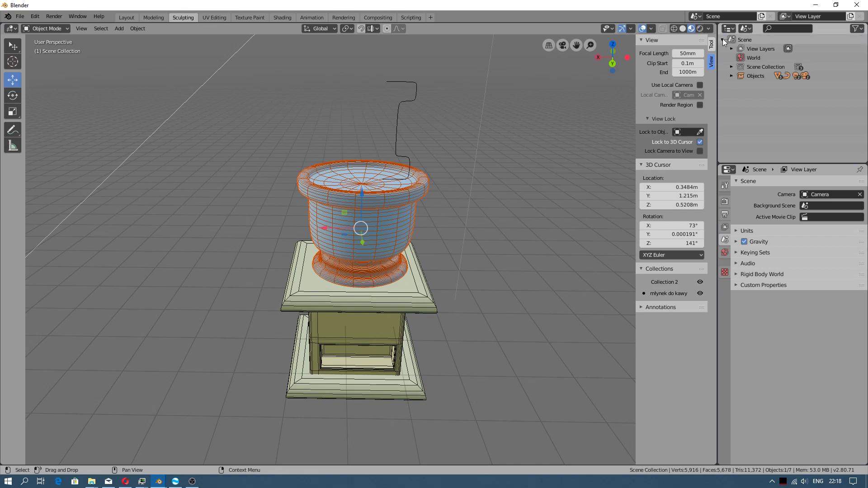
pyautogui.click(749, 29)
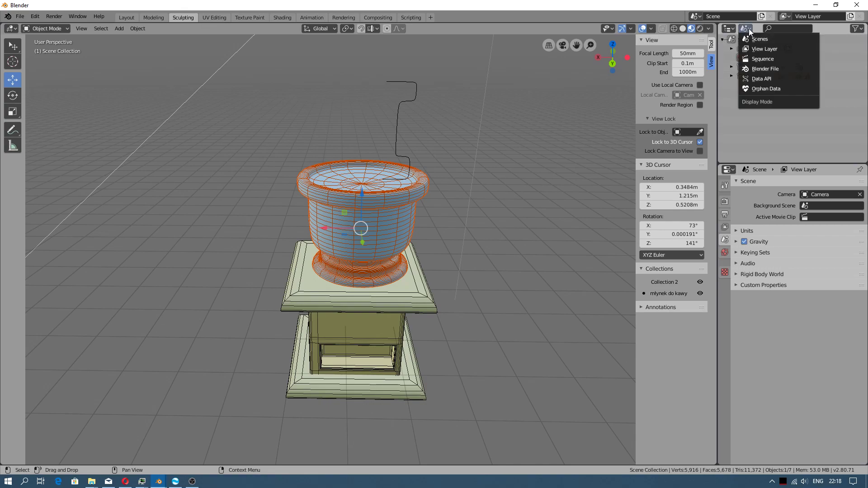
pyautogui.click(760, 50)
pyautogui.click(741, 67)
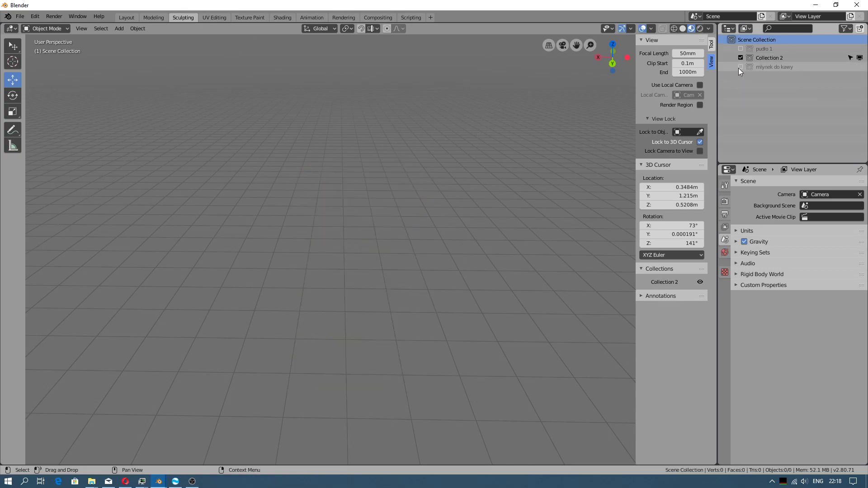
pyautogui.click(746, 28)
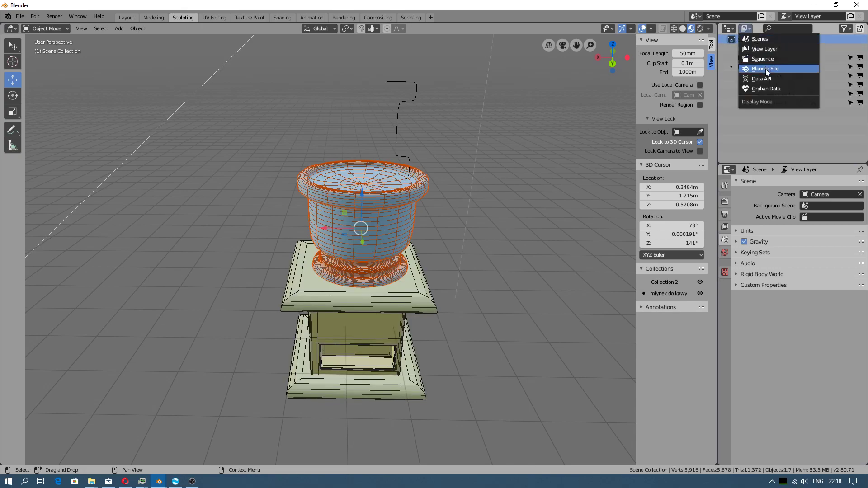
pyautogui.click(762, 40)
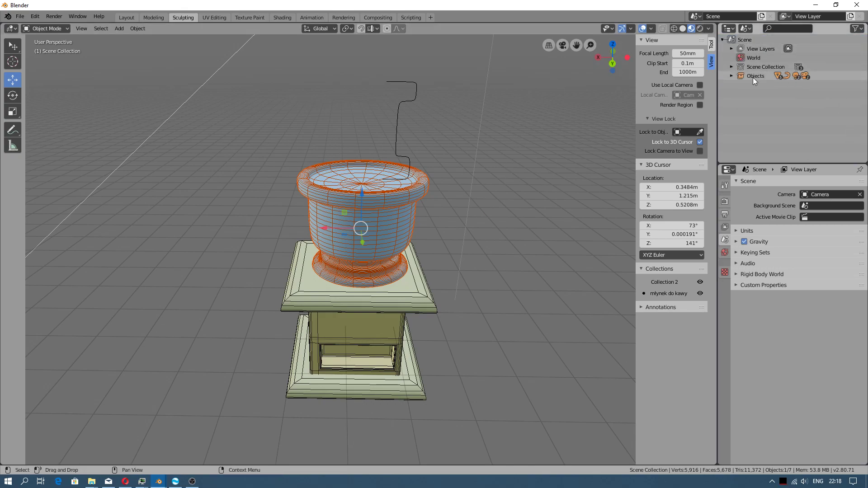
pyautogui.click(746, 29)
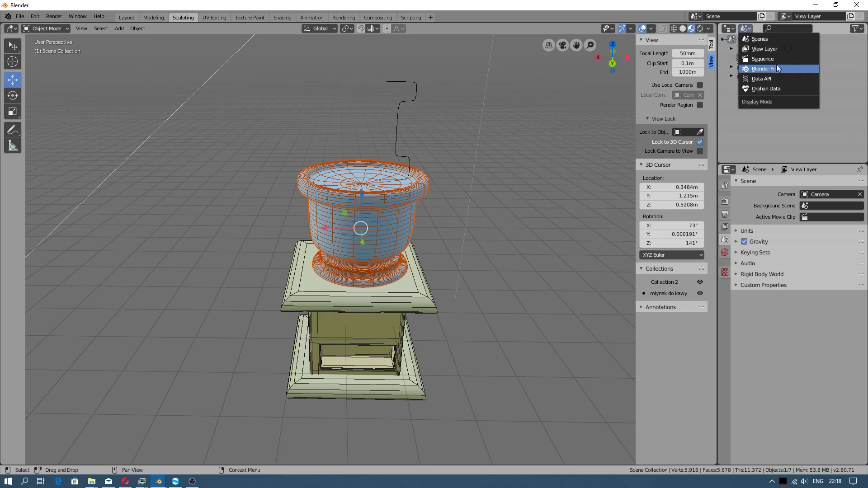
pyautogui.click(772, 49)
pyautogui.click(765, 66)
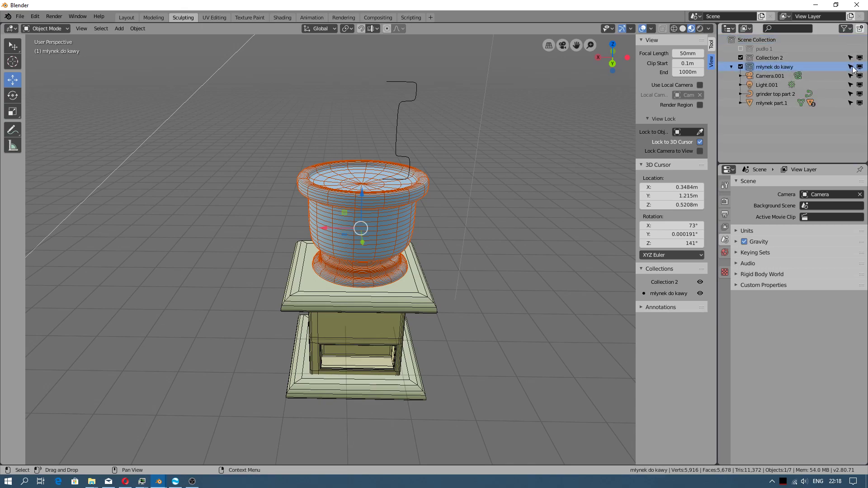
# - Enable the hide, viewport and render restriction toggles in the Outliner filter, testing them on the grinder collection
pyautogui.click(847, 30)
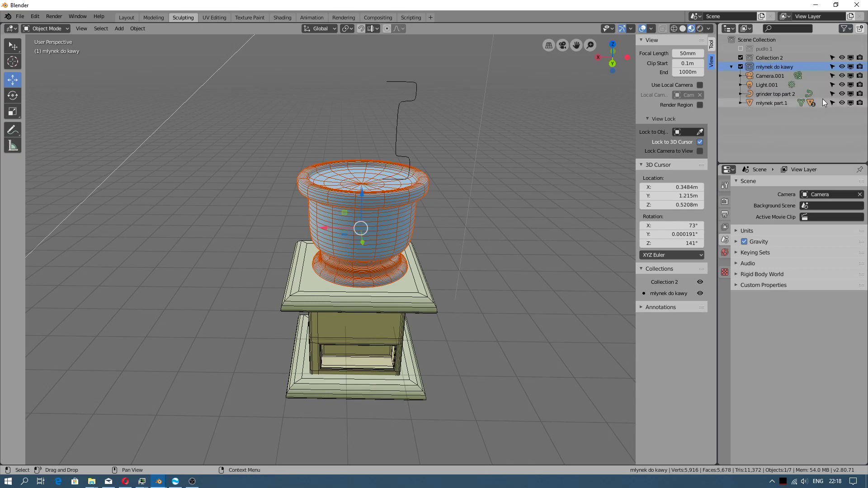
pyautogui.click(850, 66)
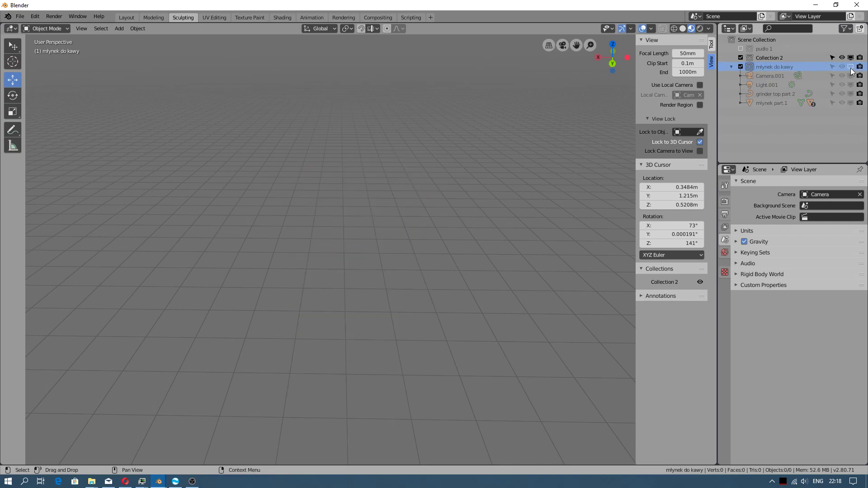
pyautogui.click(860, 67)
pyautogui.click(842, 68)
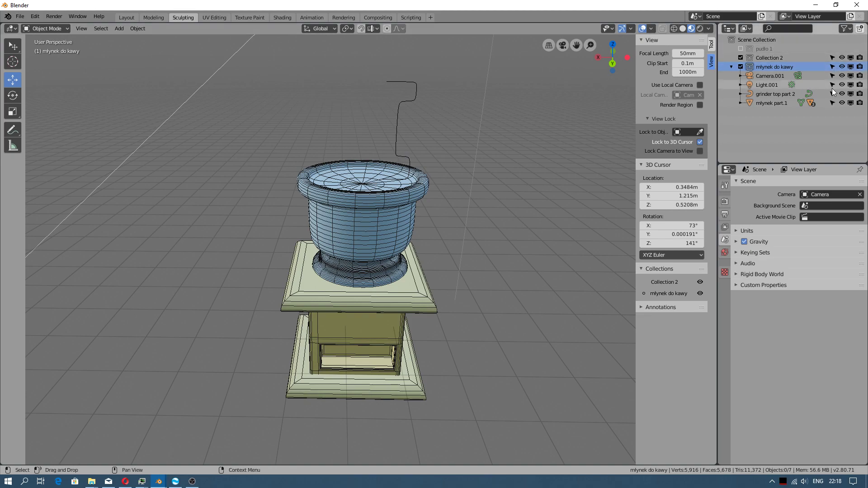
pyautogui.click(845, 29)
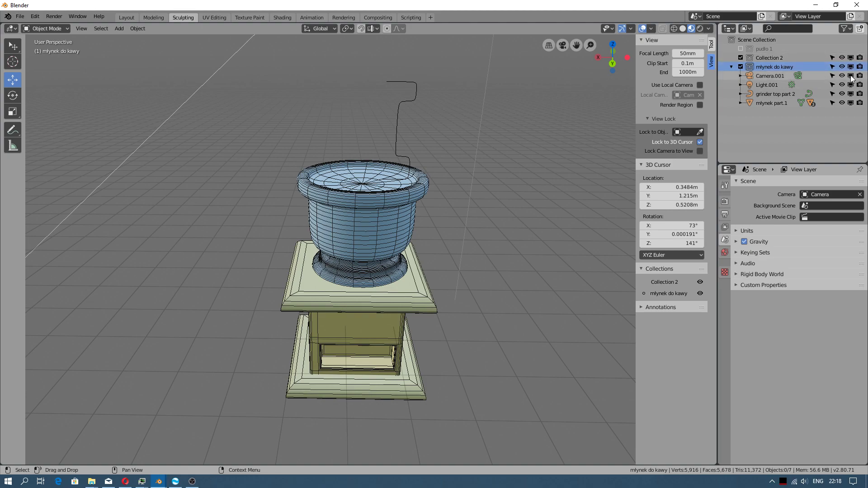
pyautogui.click(847, 29)
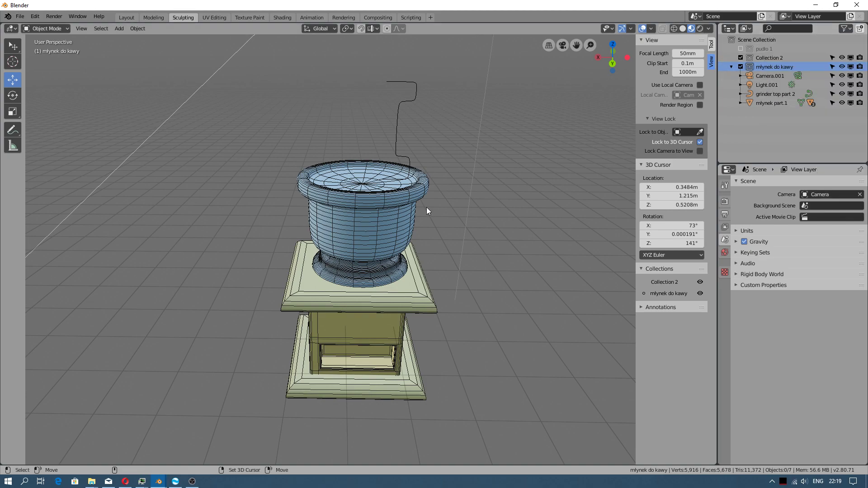
# - Select the grinder bowl and orbit the view around the grinder
pyautogui.click(397, 236)
pyautogui.moveTo(465, 338)
pyautogui.mouseDown(button='middle')
pyautogui.moveTo(477, 316)
pyautogui.moveTo(421, 304)
pyautogui.moveTo(449, 345)
pyautogui.moveTo(458, 420)
pyautogui.moveTo(469, 338)
pyautogui.moveTo(476, 380)
pyautogui.moveTo(479, 374)
pyautogui.mouseUp(button='middle')
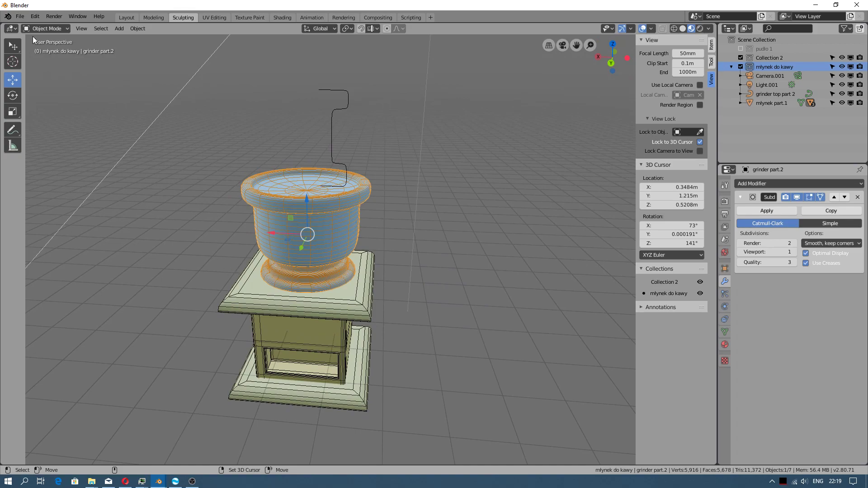
pyautogui.click(20, 16)
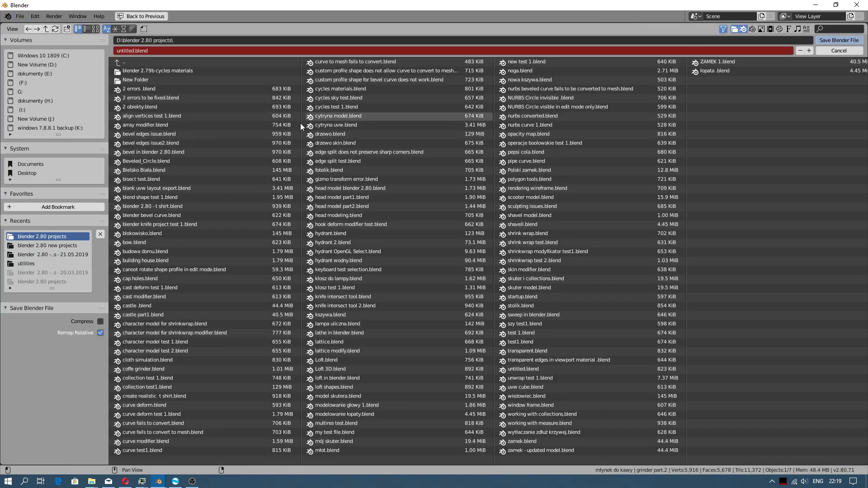
# - Close the open browser, then Save As 'mlynek do kawy.blend' in the blender 2.80 projects folder
pyautogui.click(838, 52)
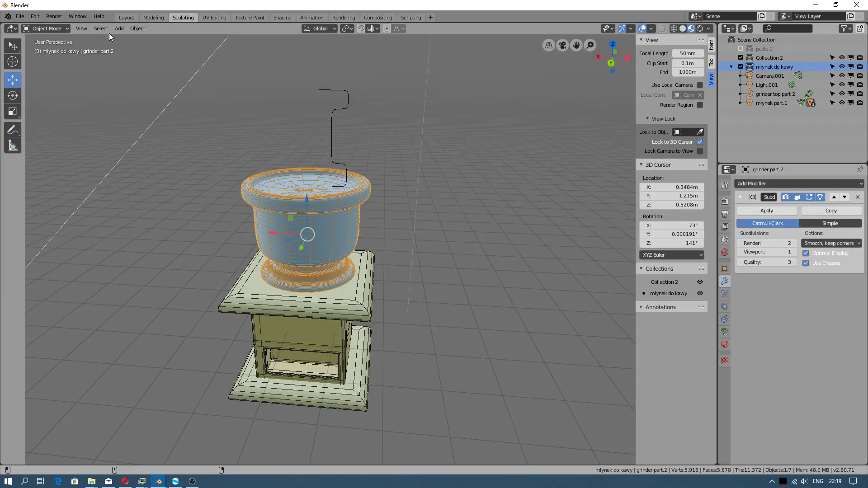
pyautogui.click(18, 16)
pyautogui.click(50, 75)
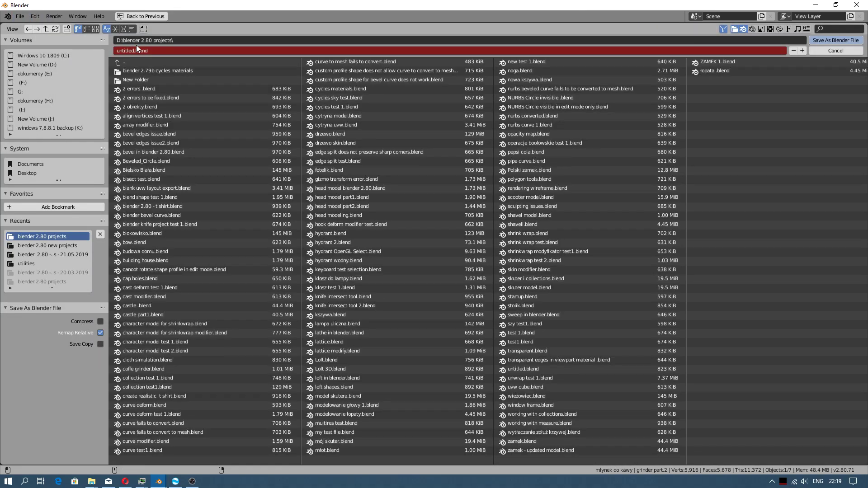
pyautogui.write('mlynek do kawy')
pyautogui.press('Return')
pyautogui.click(836, 40)
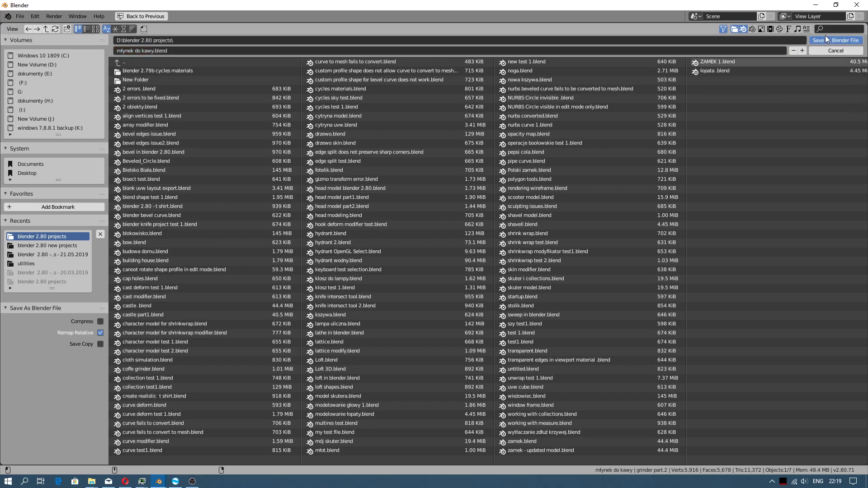
pyautogui.click(22, 17)
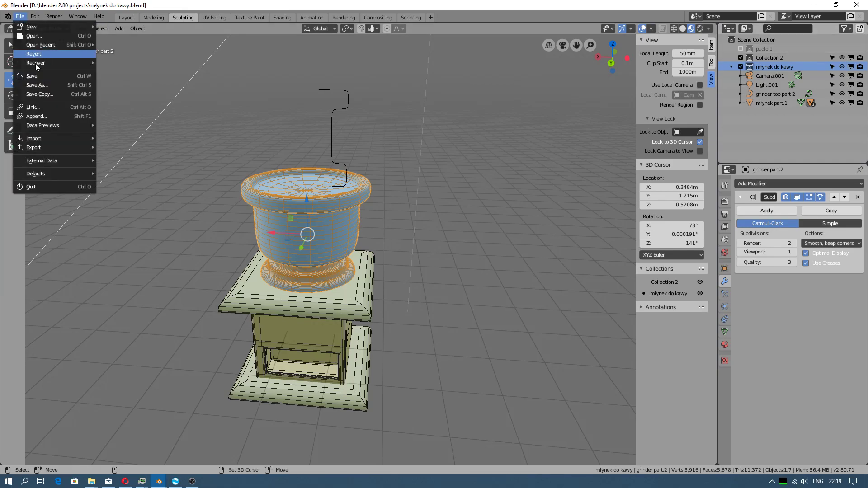
pyautogui.click(33, 76)
pyautogui.click(19, 17)
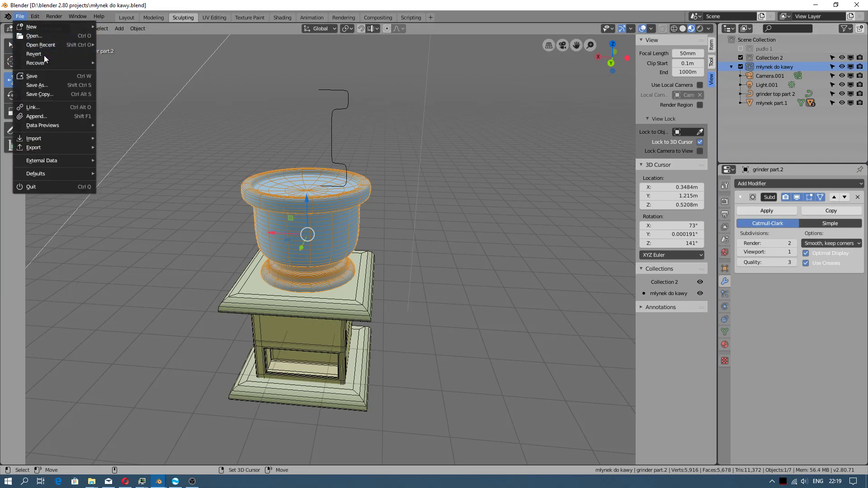
pyautogui.click(43, 53)
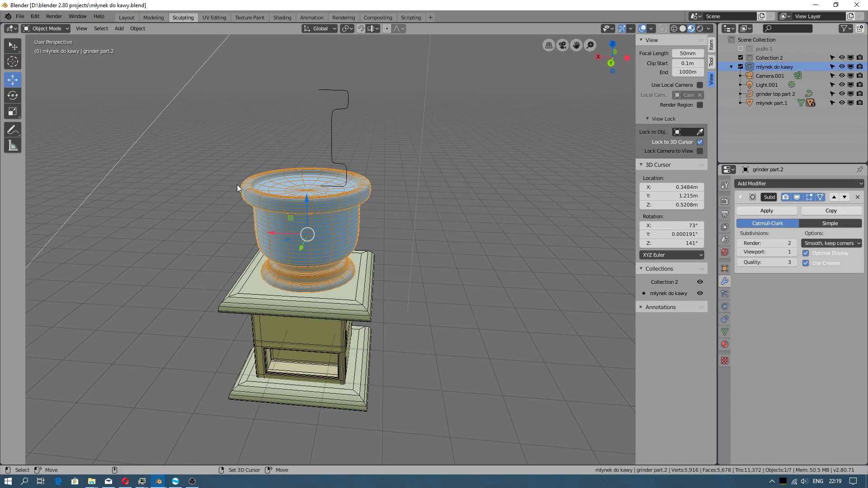
pyautogui.click(20, 16)
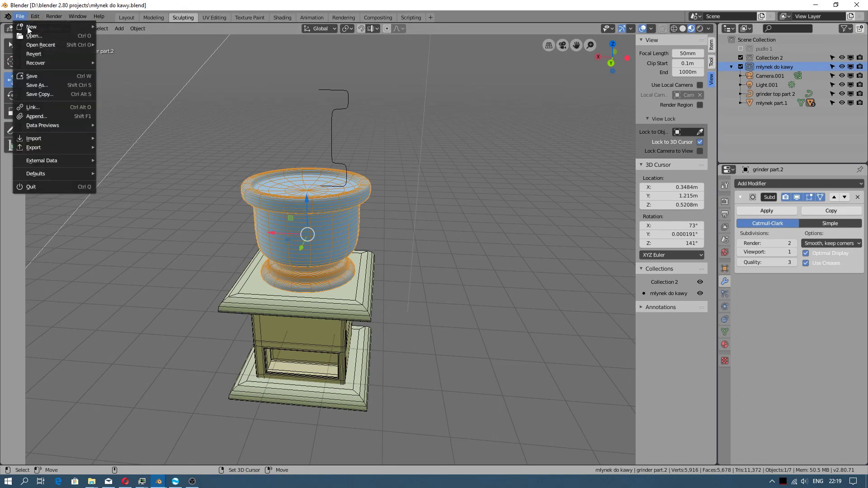
pyautogui.click(39, 77)
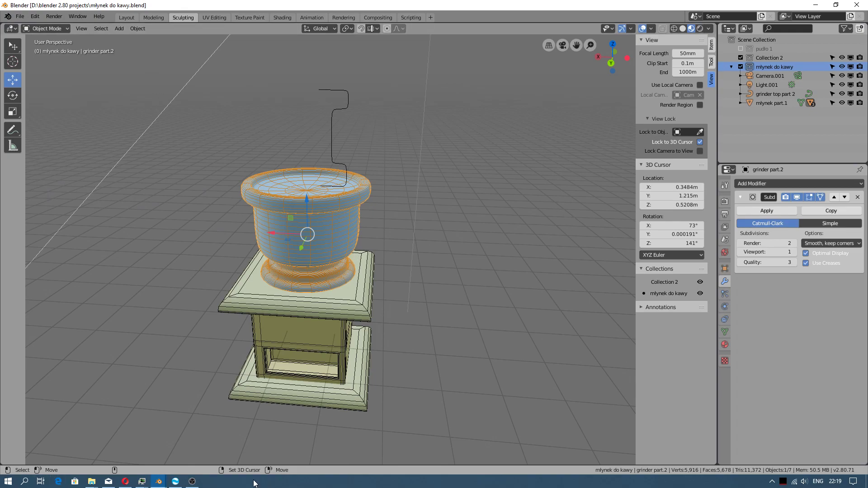
pyautogui.click(192, 481)
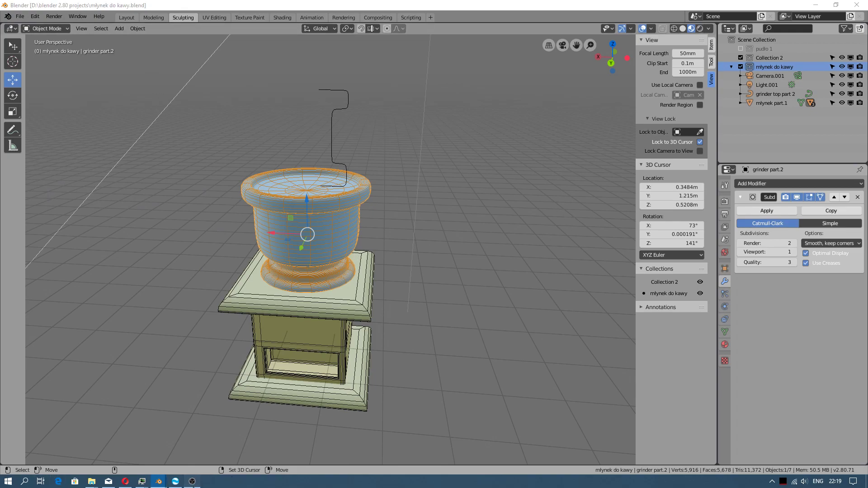